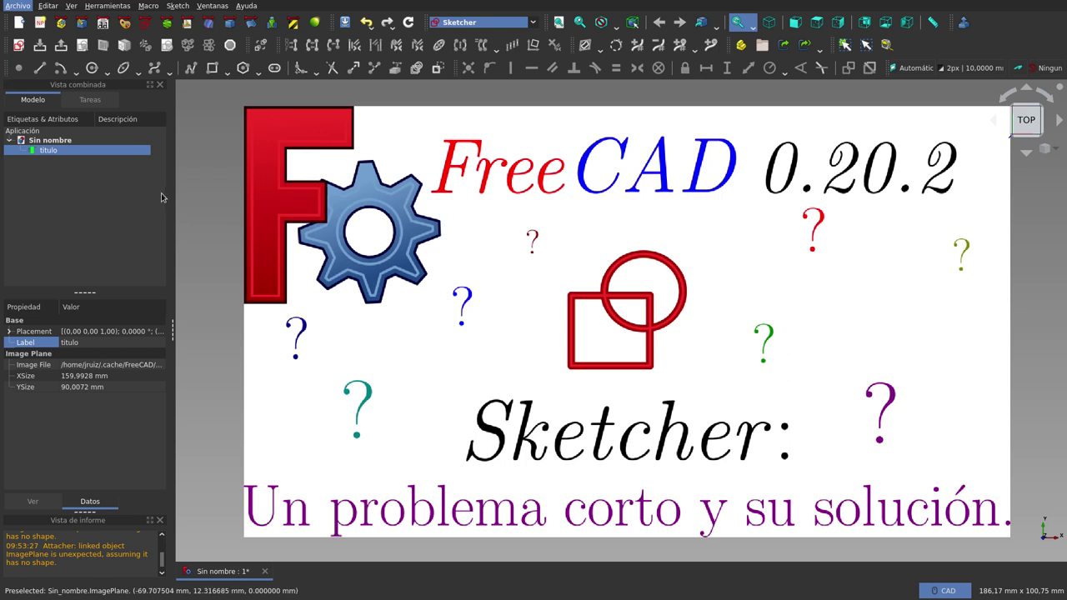
- Hide the 'titulo' title image plane and select the Sin nombre document in the tree
key(space)
click(81, 140)
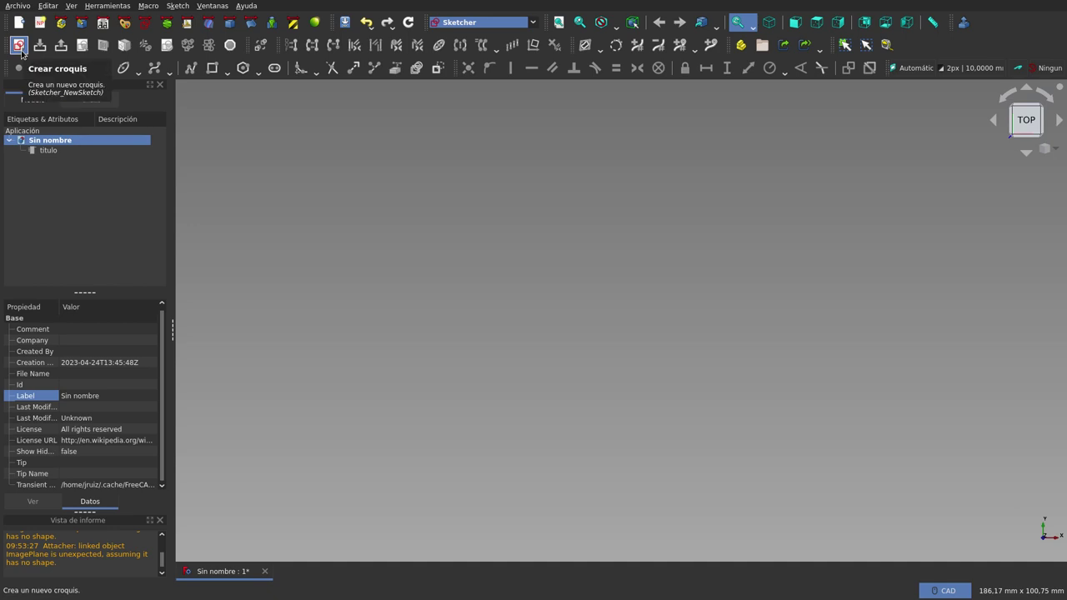
- Create a sketch on the XY plane and untick 'Eliminar restricciones redundantes automáticamente'
click(19, 47)
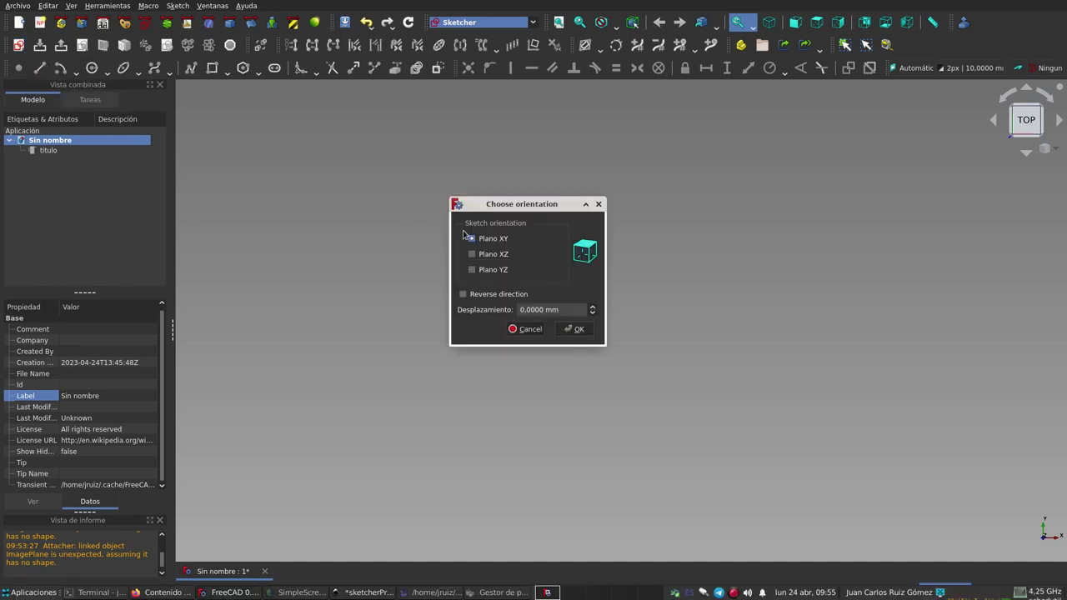
click(575, 331)
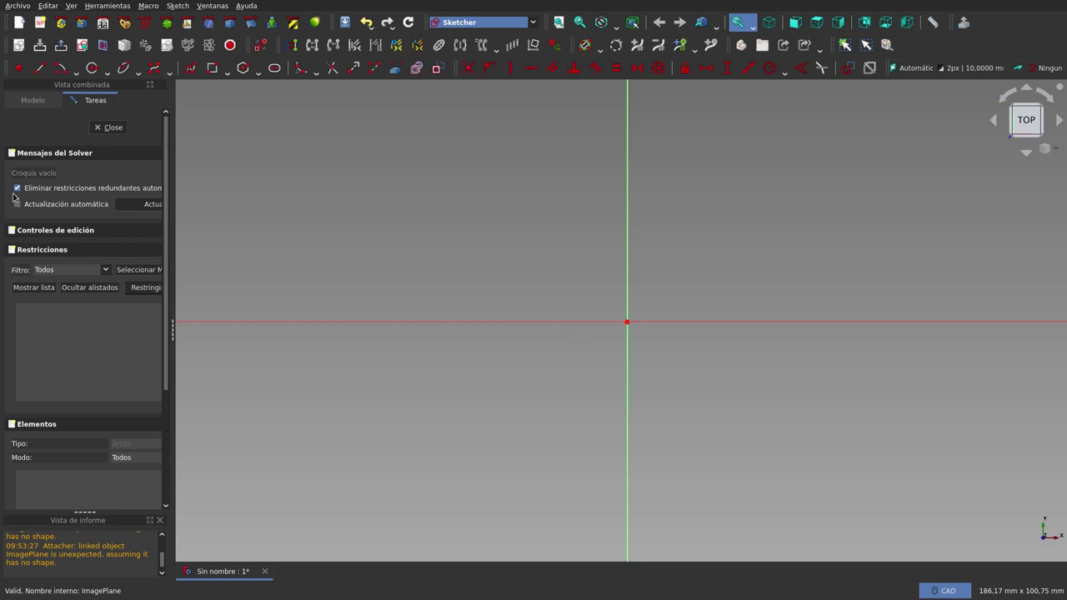
mouse_move(18, 190)
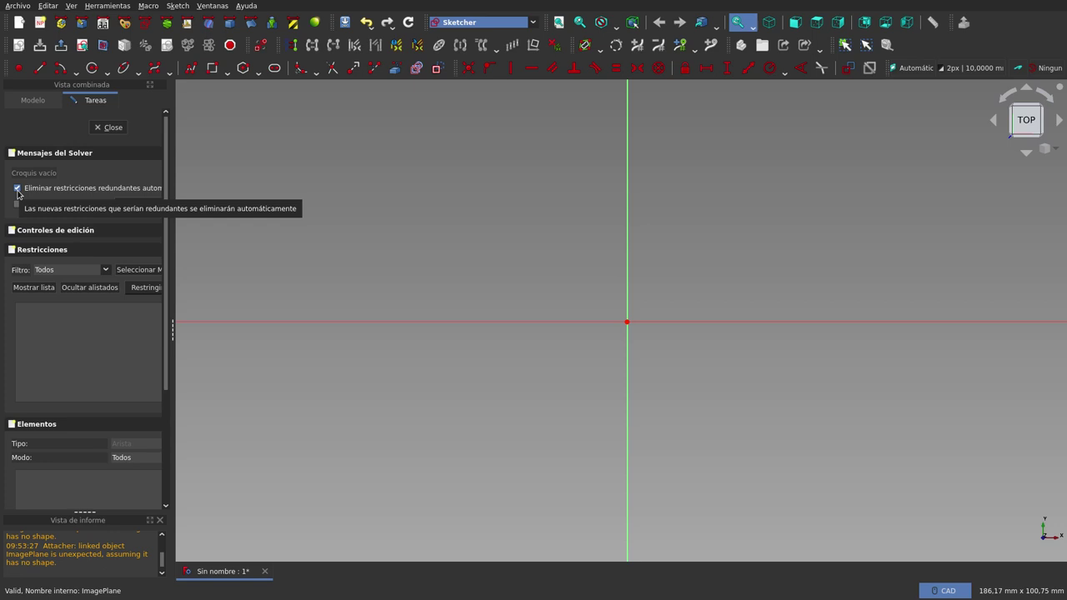
click(17, 190)
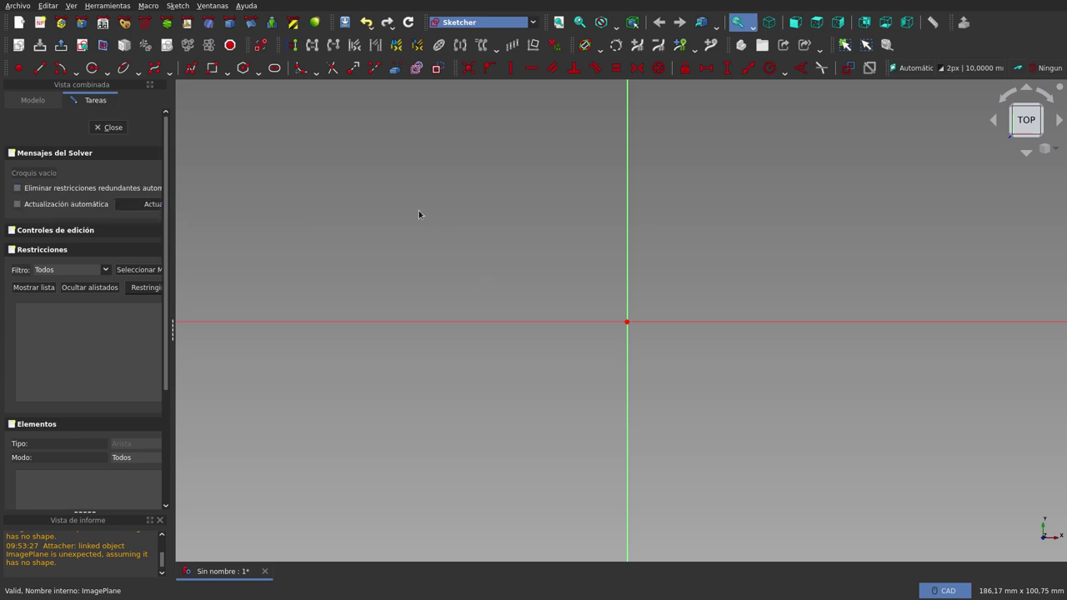
- Draw an origin-centred circle and give it a 41.2552 mm radius constraint
click(93, 69)
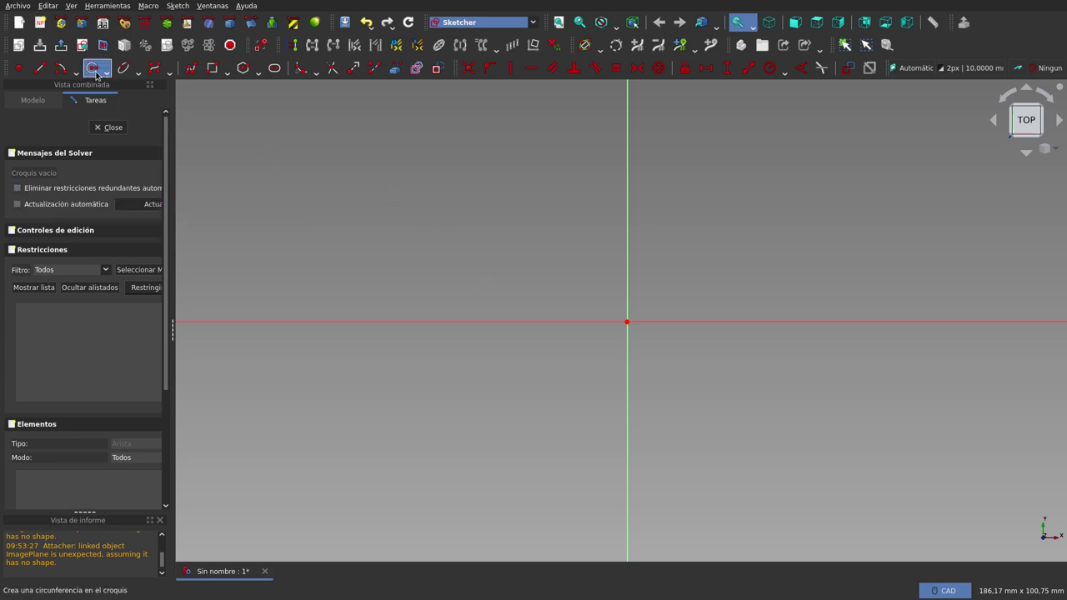
click(627, 322)
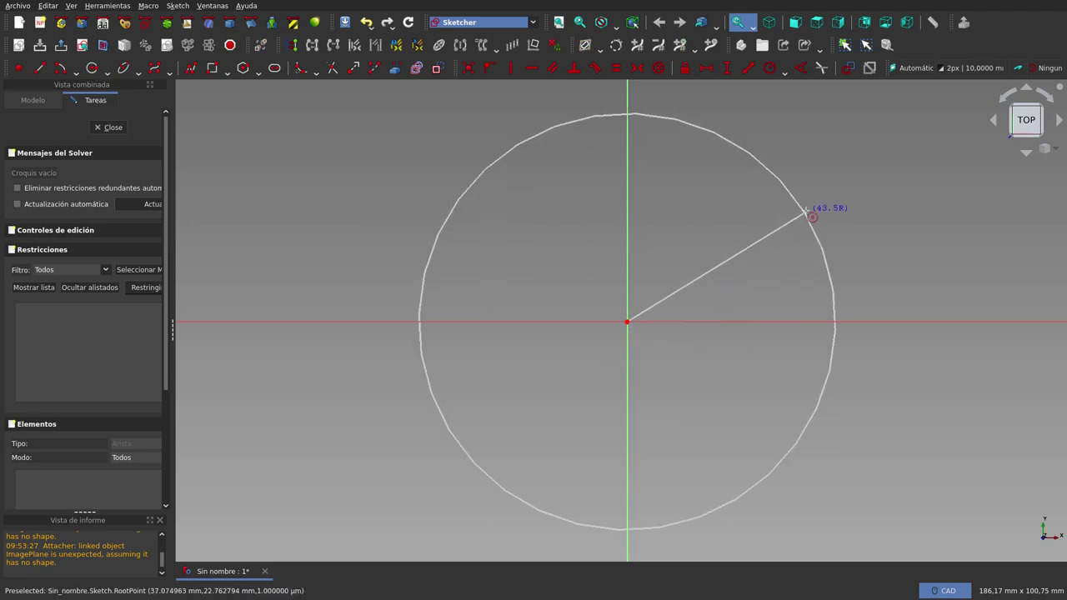
click(798, 225)
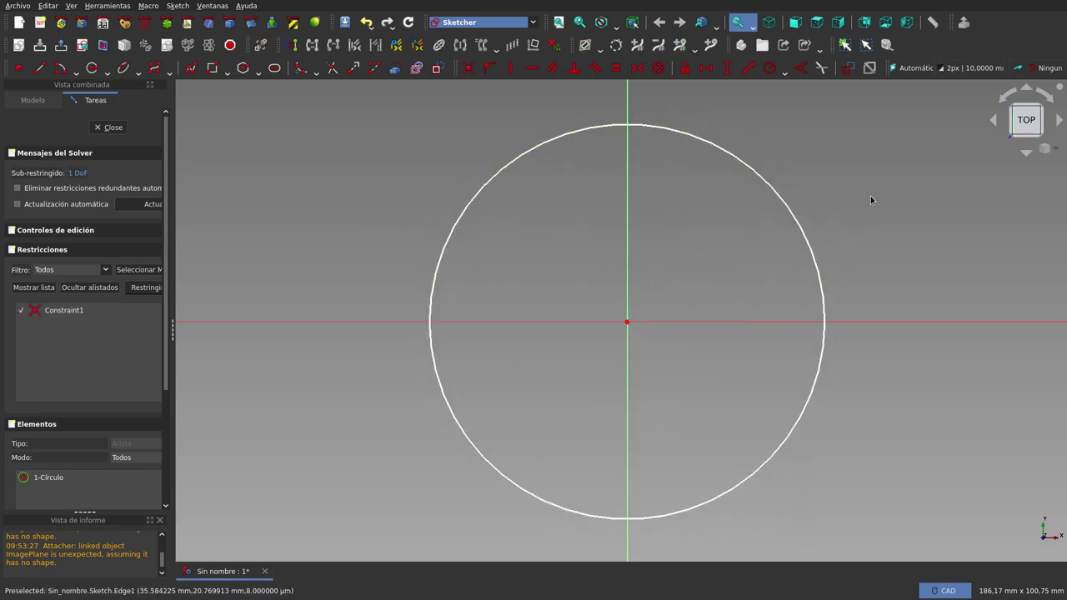
click(772, 188)
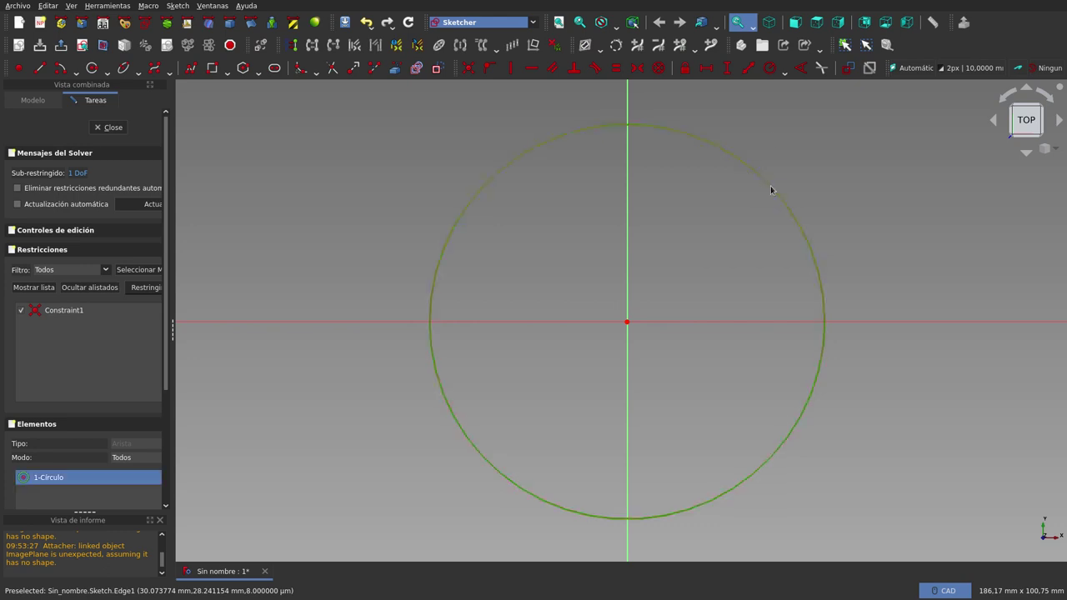
click(770, 74)
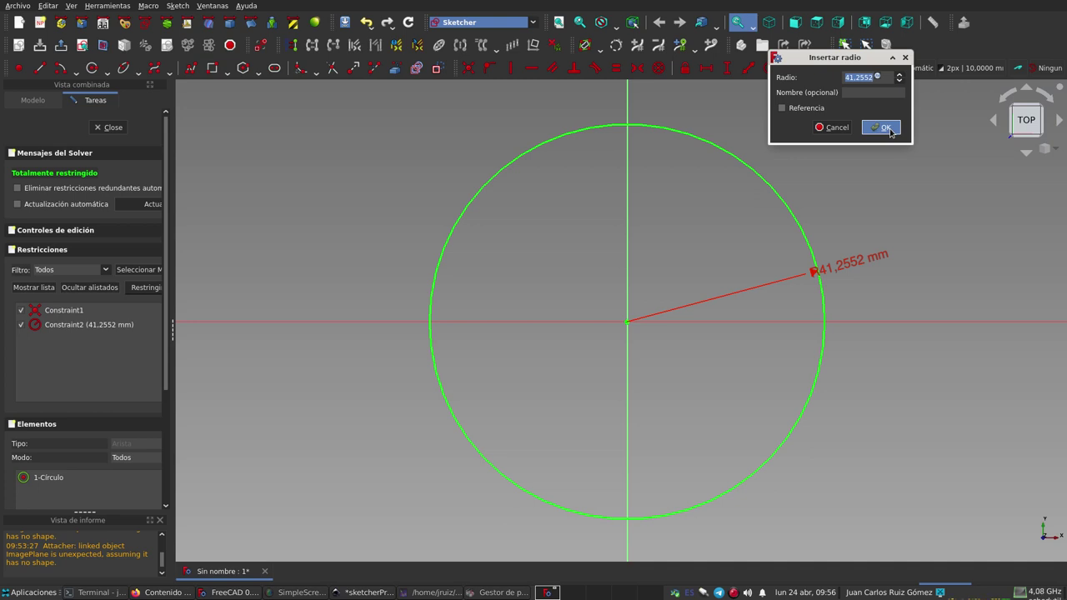
click(889, 129)
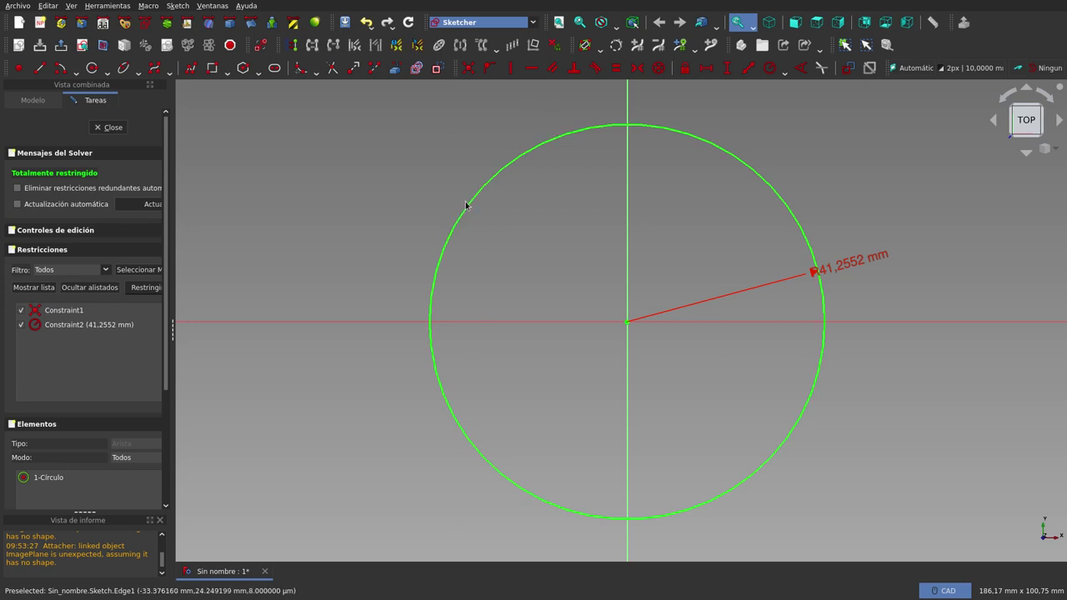
- Split the circle with Split edge at its upper-left and lower-left points
click(373, 70)
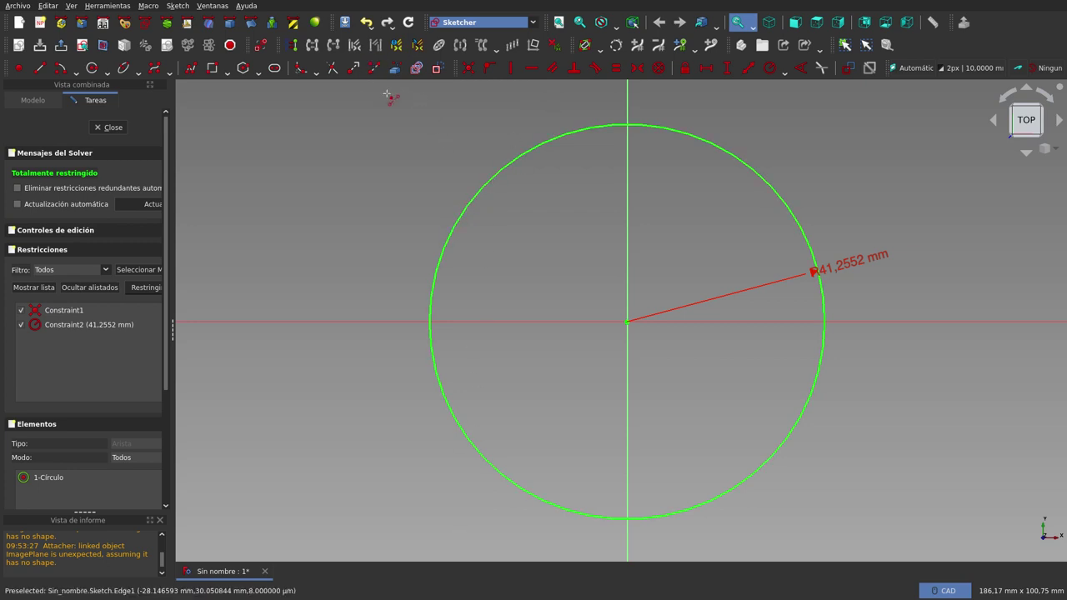
click(492, 178)
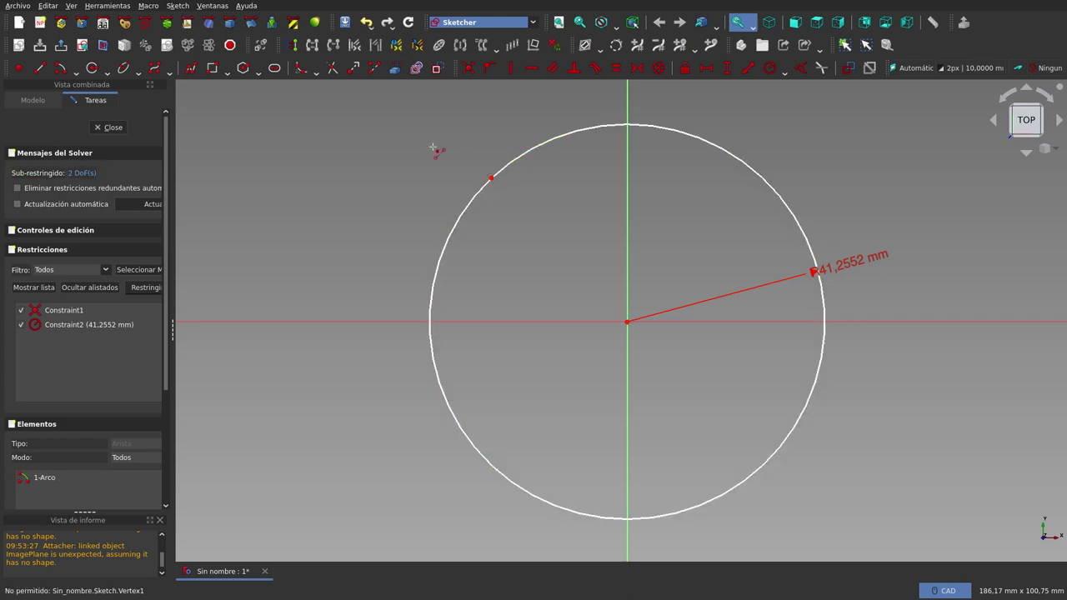
right_click(433, 148)
click(379, 72)
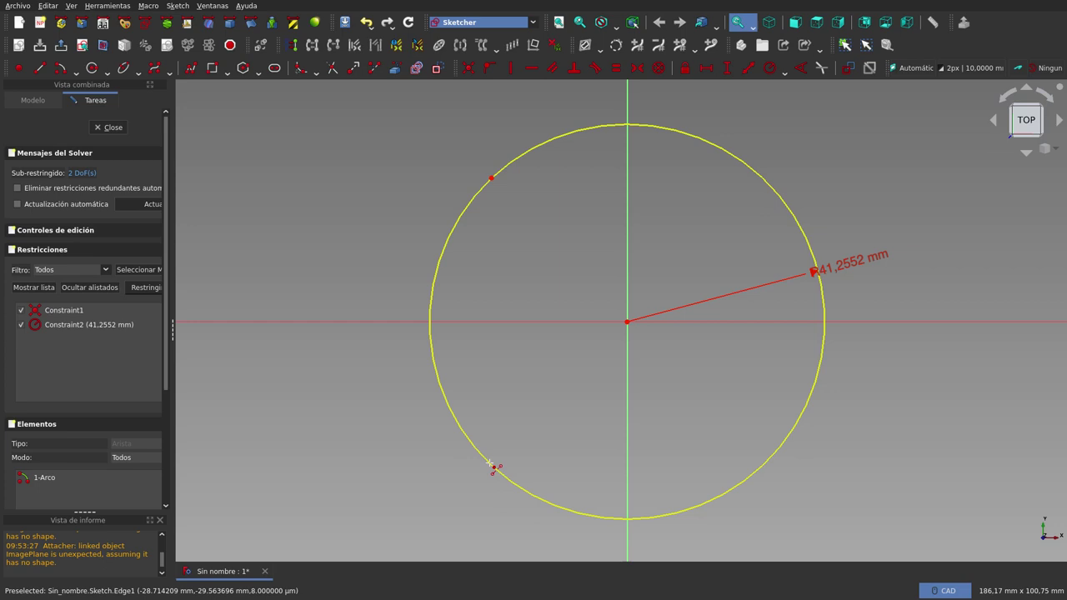
click(490, 464)
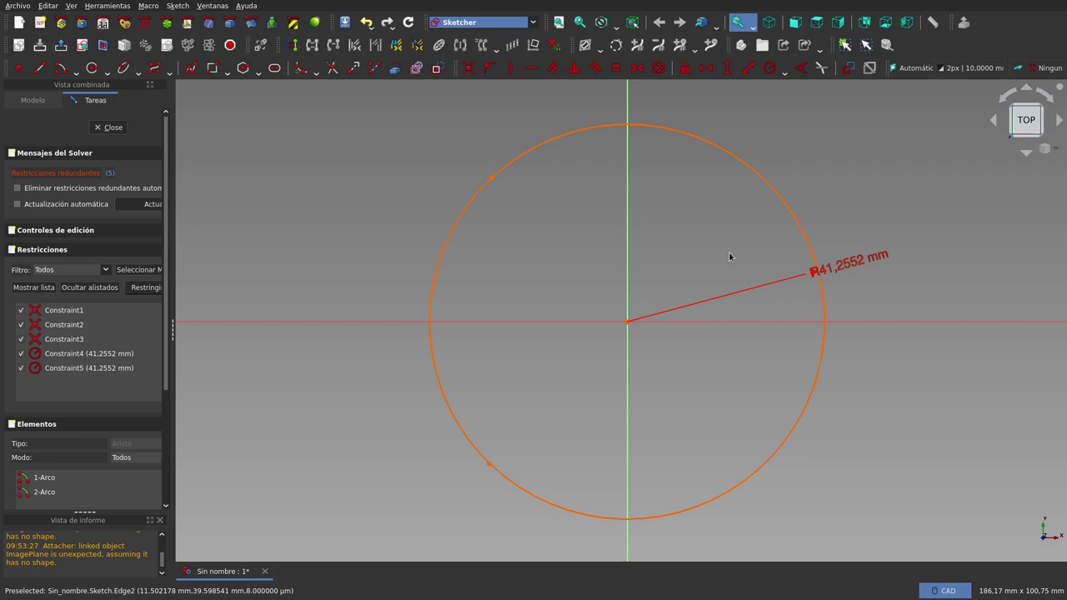
- Widen the constraint panel and compare Constraint5 and Constraint4 to find the redundant radius
drag(171, 332, 275, 332)
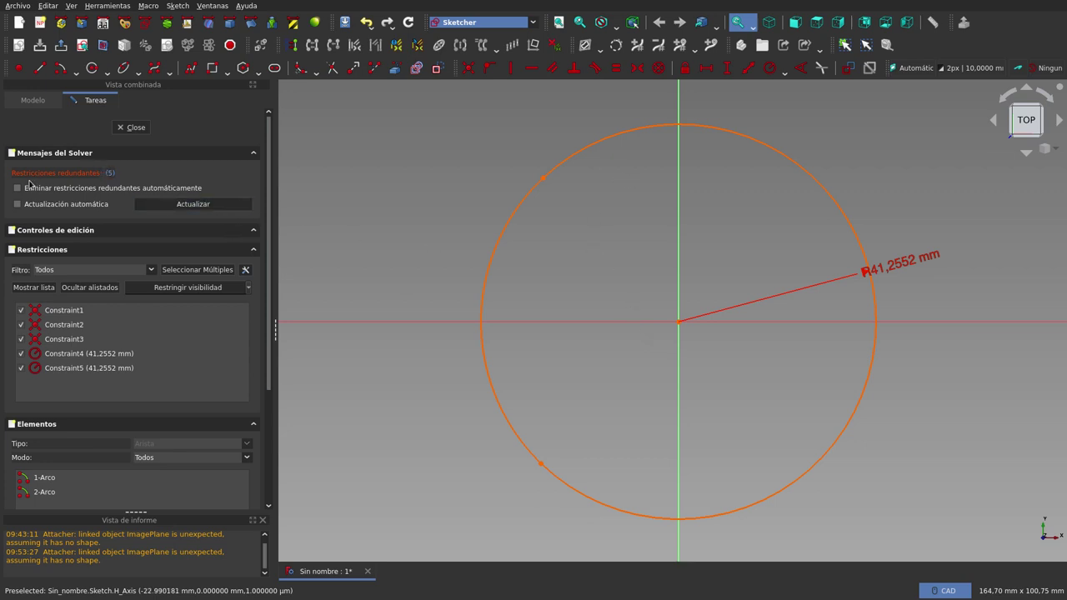
click(111, 174)
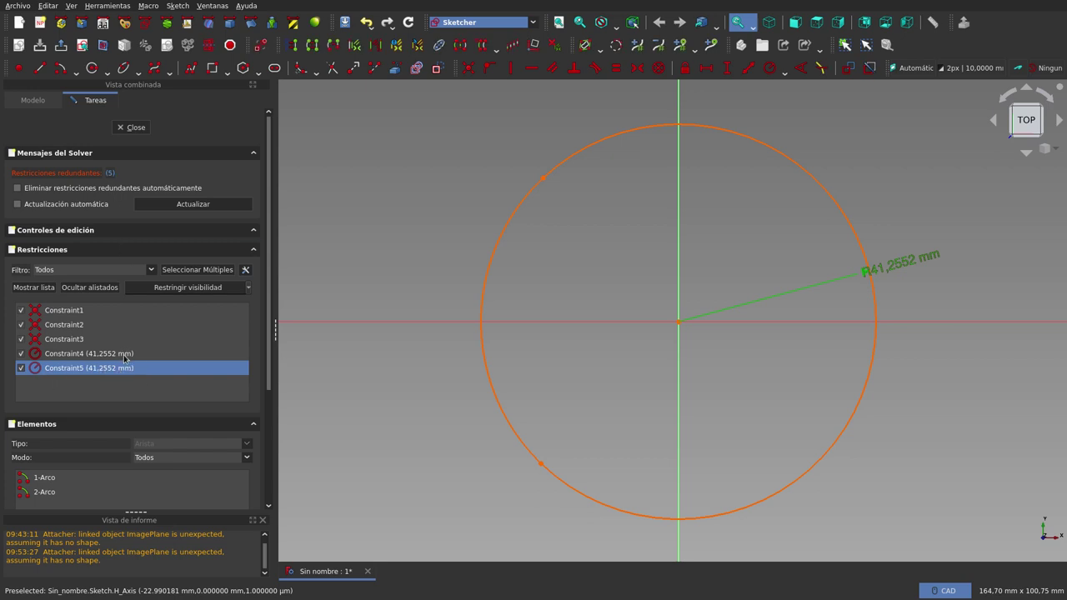
click(317, 342)
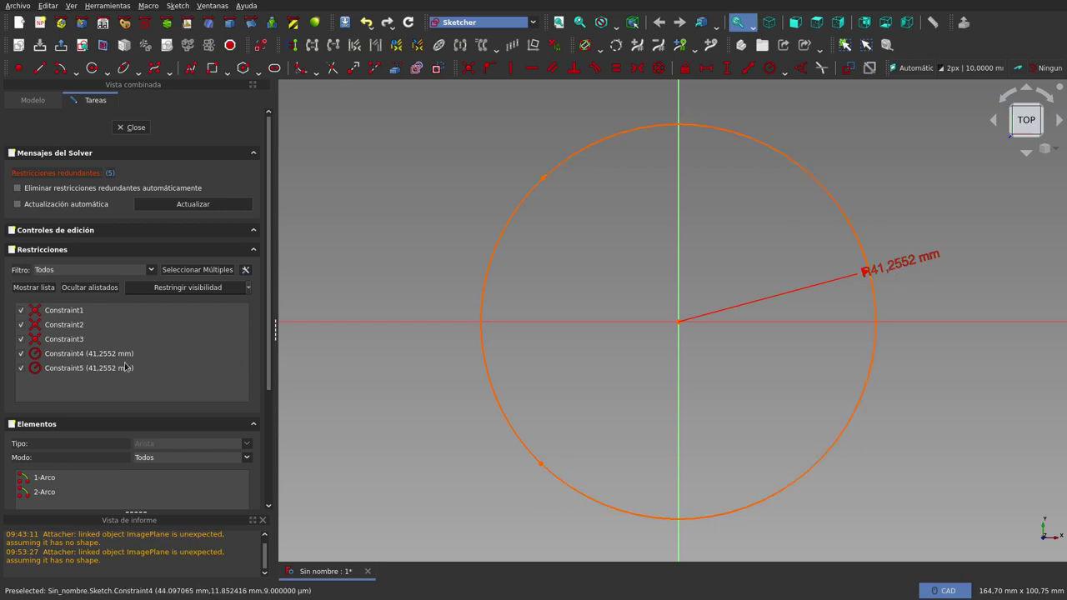
click(99, 372)
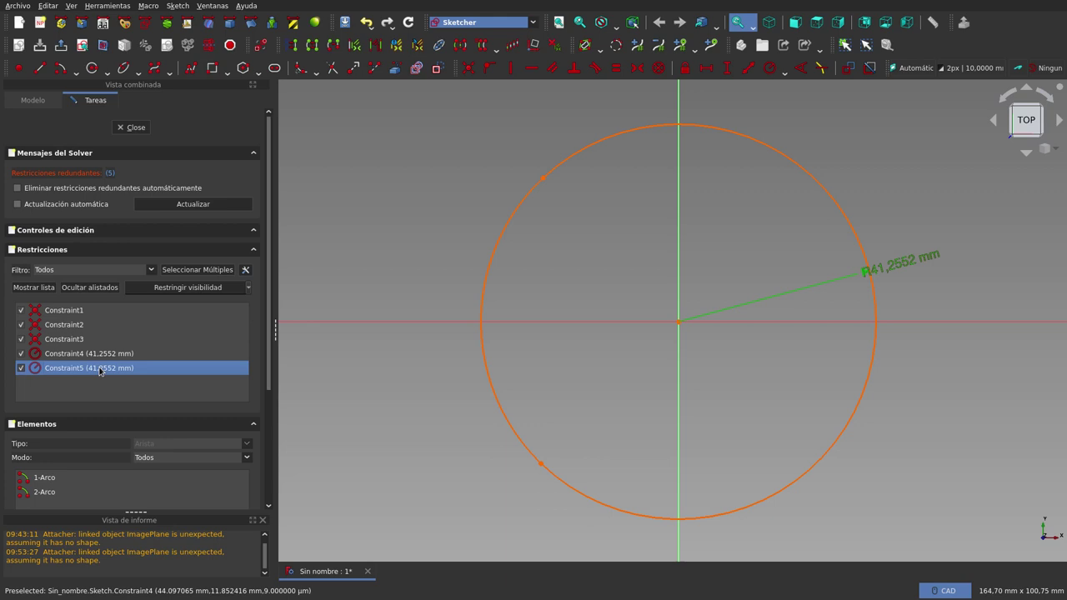
click(99, 357)
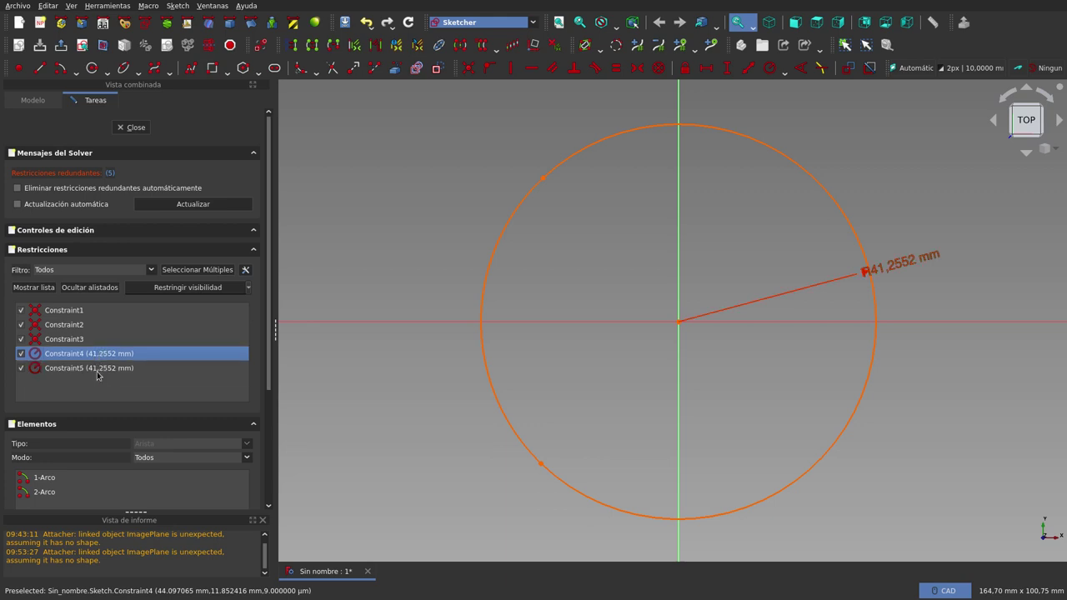
click(760, 241)
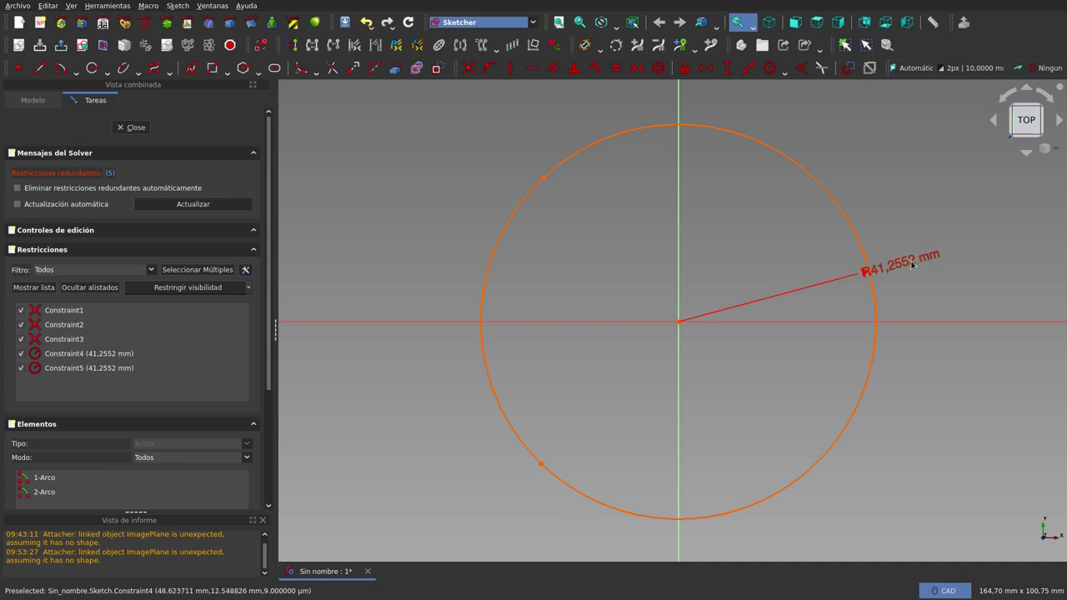
- Drag the two R41.2552 dimensions apart, compare Constraint4 and Constraint5, and select Constraint4
drag(912, 265, 900, 202)
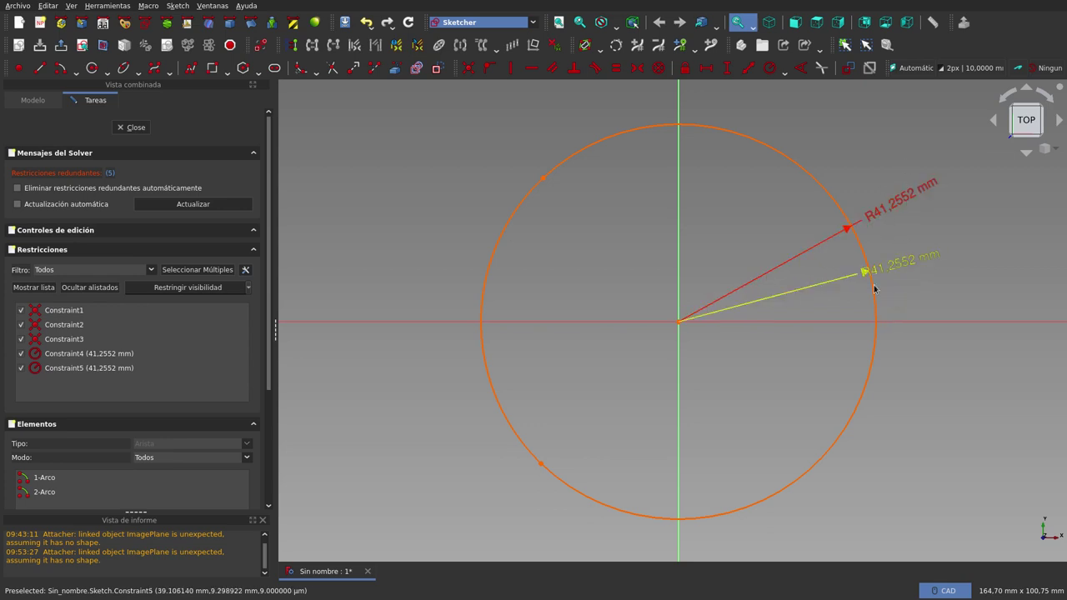
drag(899, 206, 898, 221)
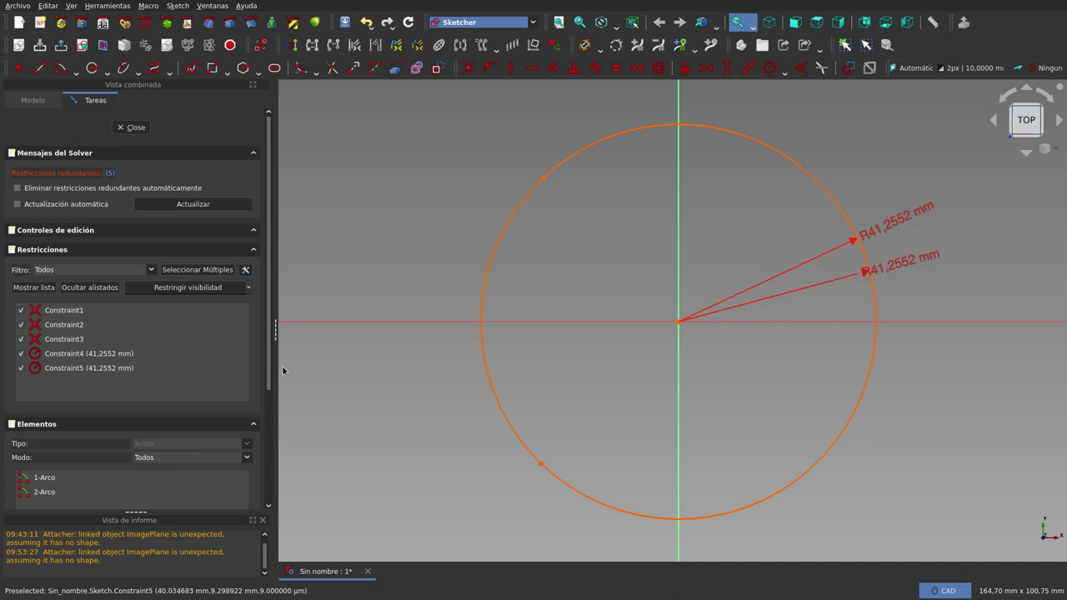
click(127, 360)
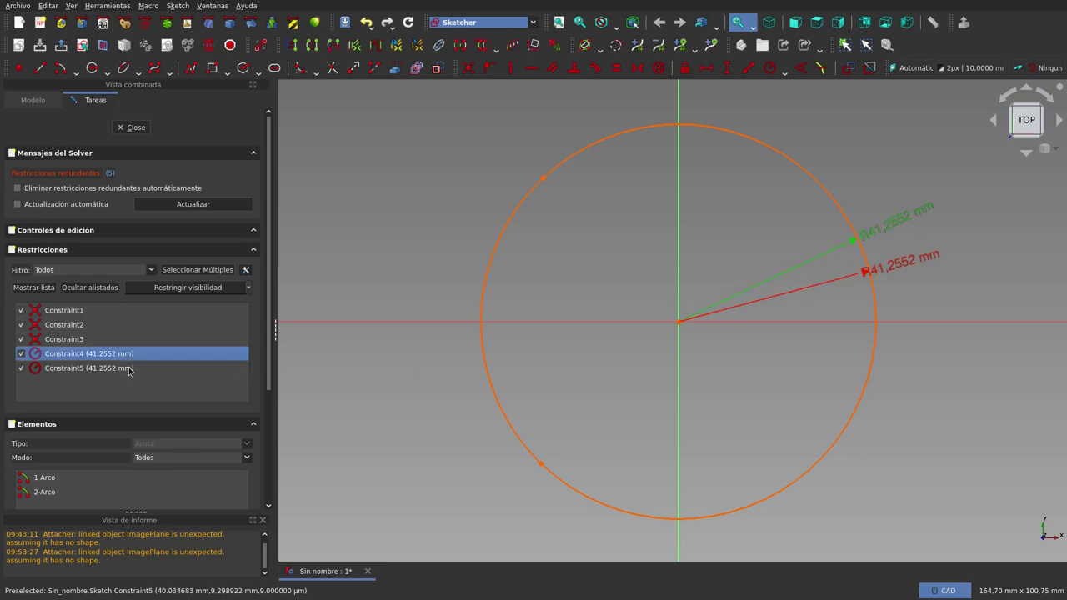
click(129, 369)
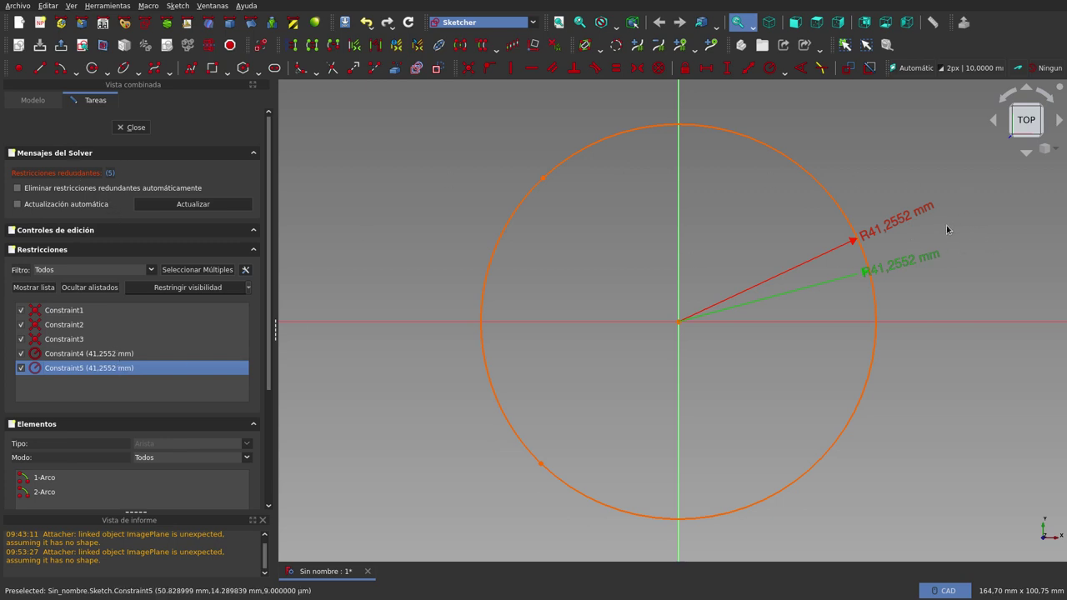
click(129, 357)
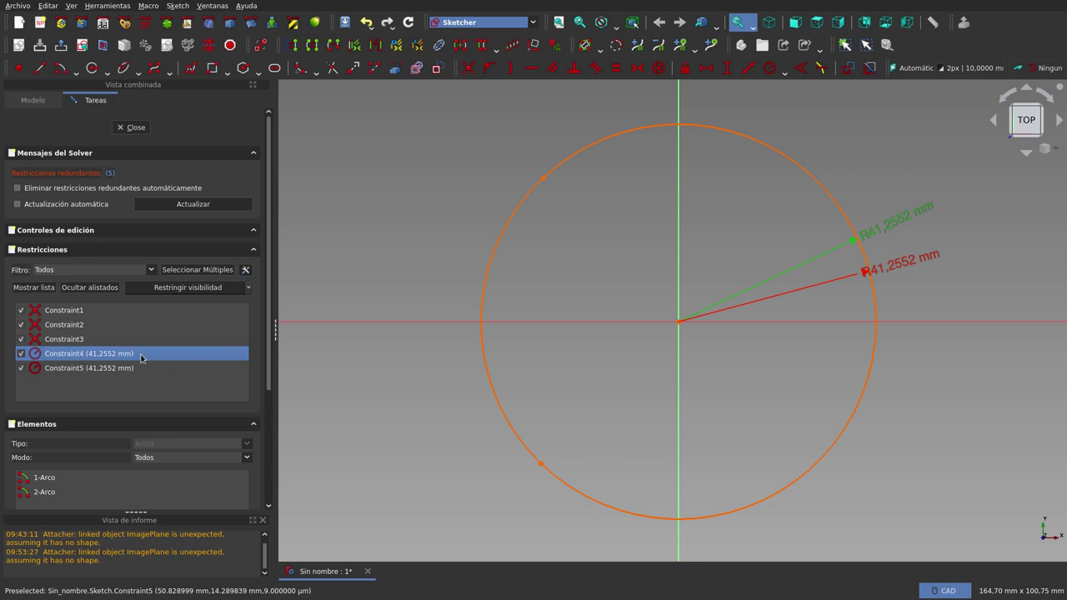
click(901, 182)
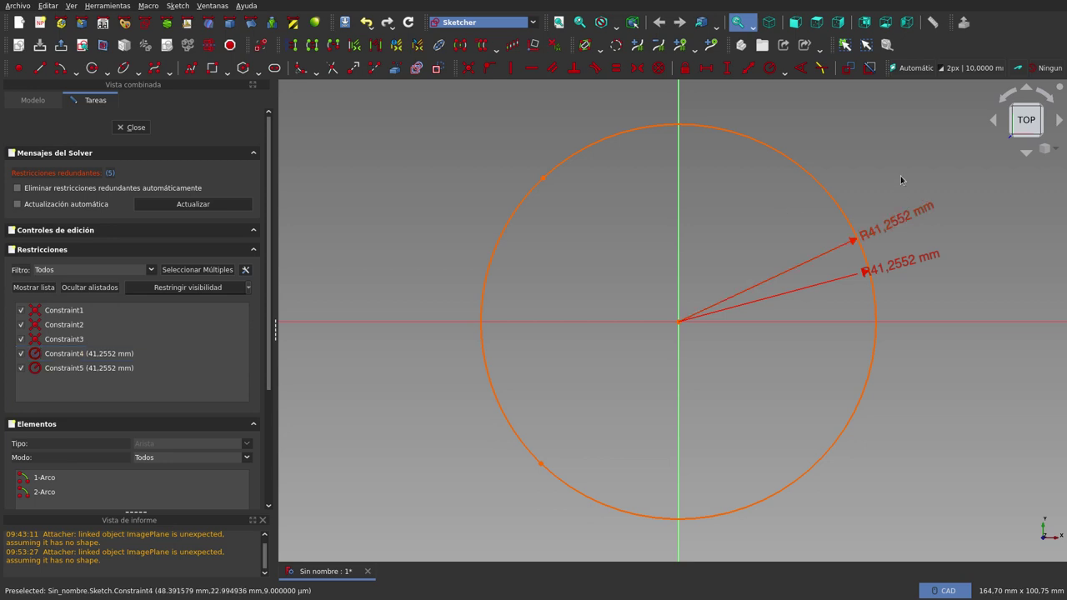
click(899, 224)
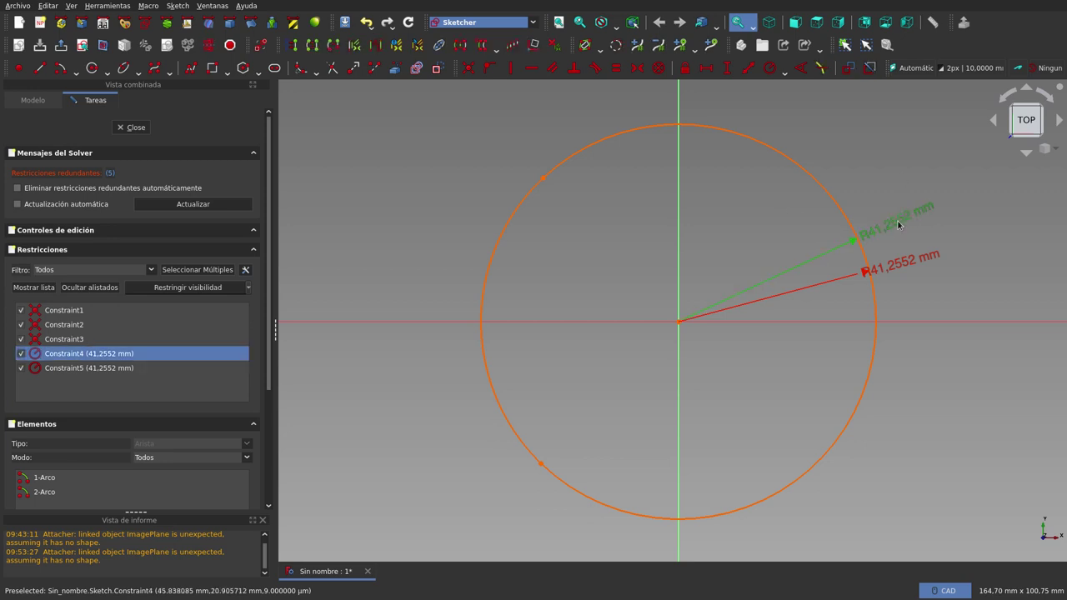
- Delete the selected Constraint4 radius constraint
key(Delete)
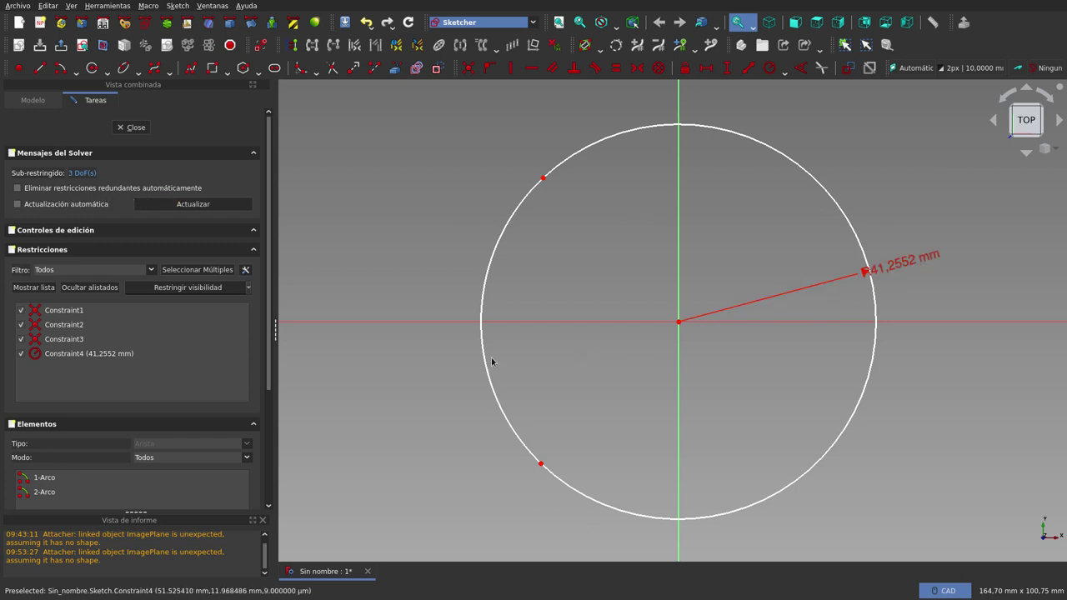
- Draw a large outer circle centred on the existing circle's centre
click(73, 71)
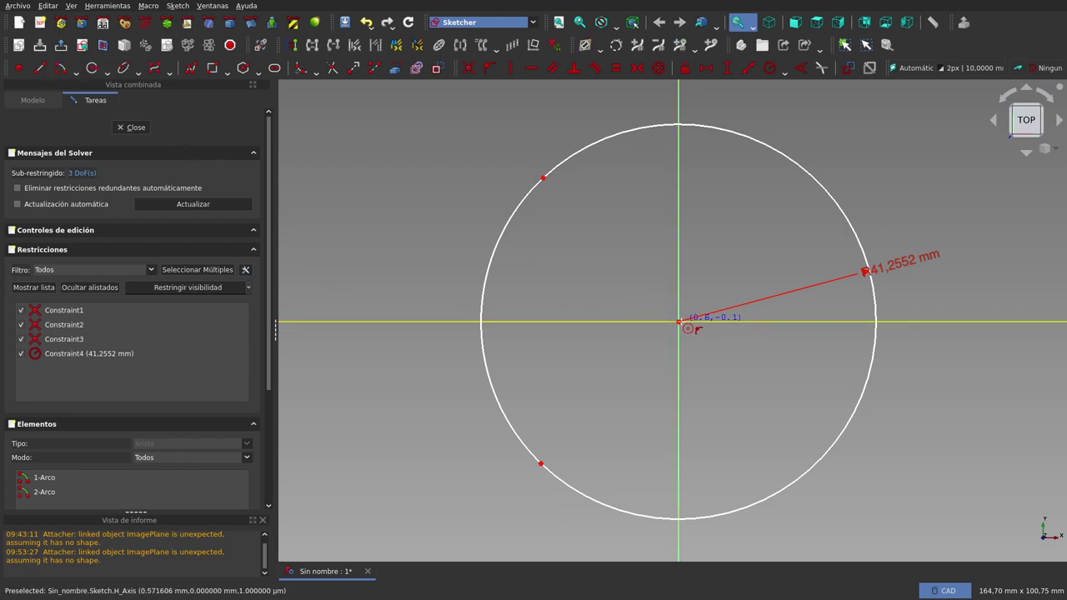
click(679, 321)
scroll(647, 394, down, 5)
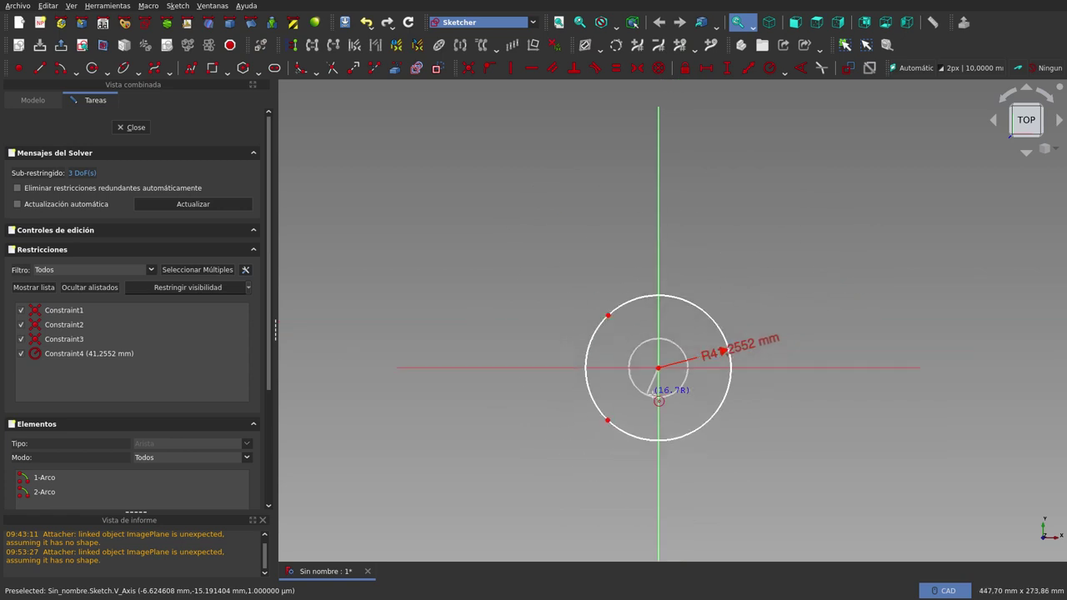
click(871, 237)
right_click(874, 240)
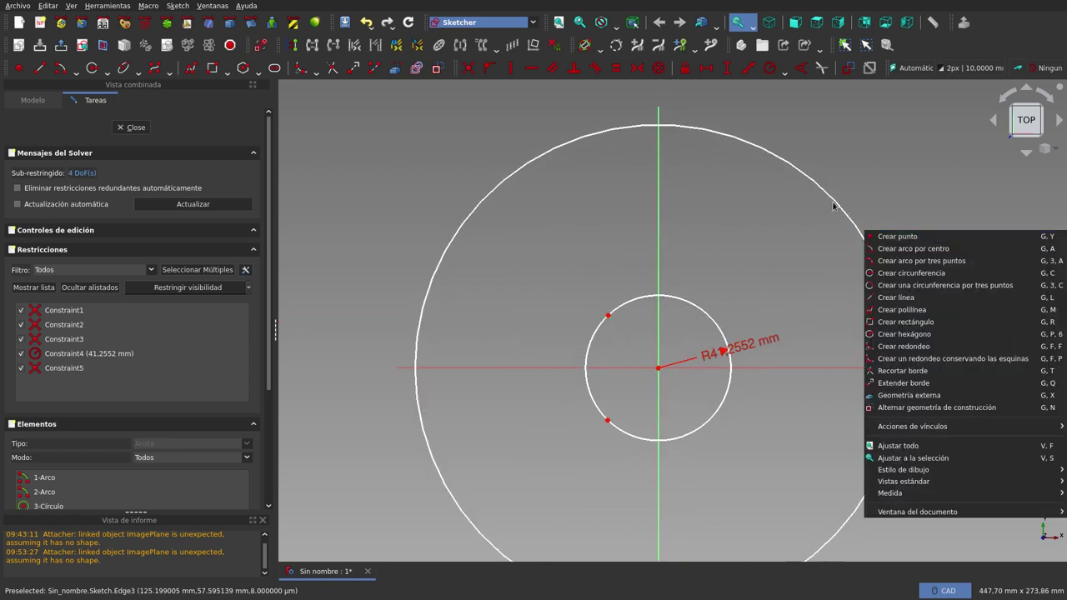
click(807, 210)
- Constrain the outer circle's radius to 138,079 mm and enable automatic redundant-constraint removal
click(819, 191)
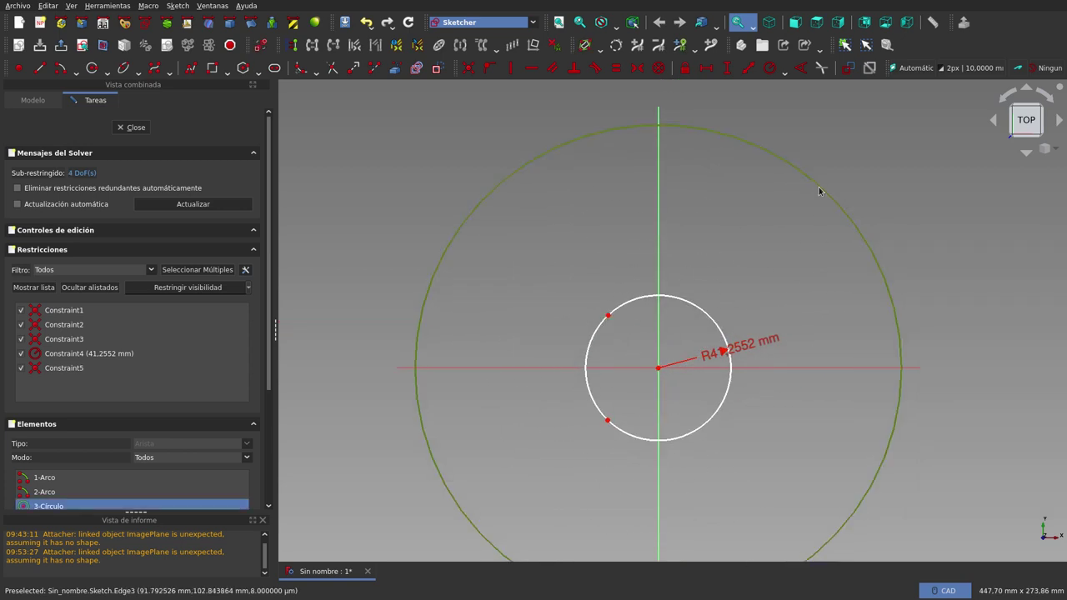
click(770, 67)
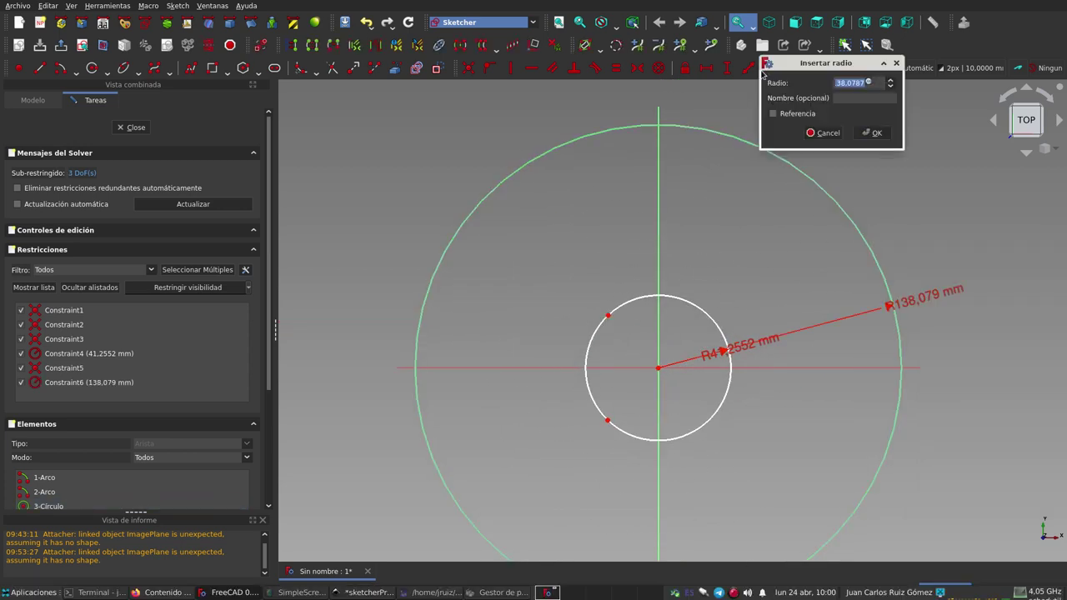
click(871, 134)
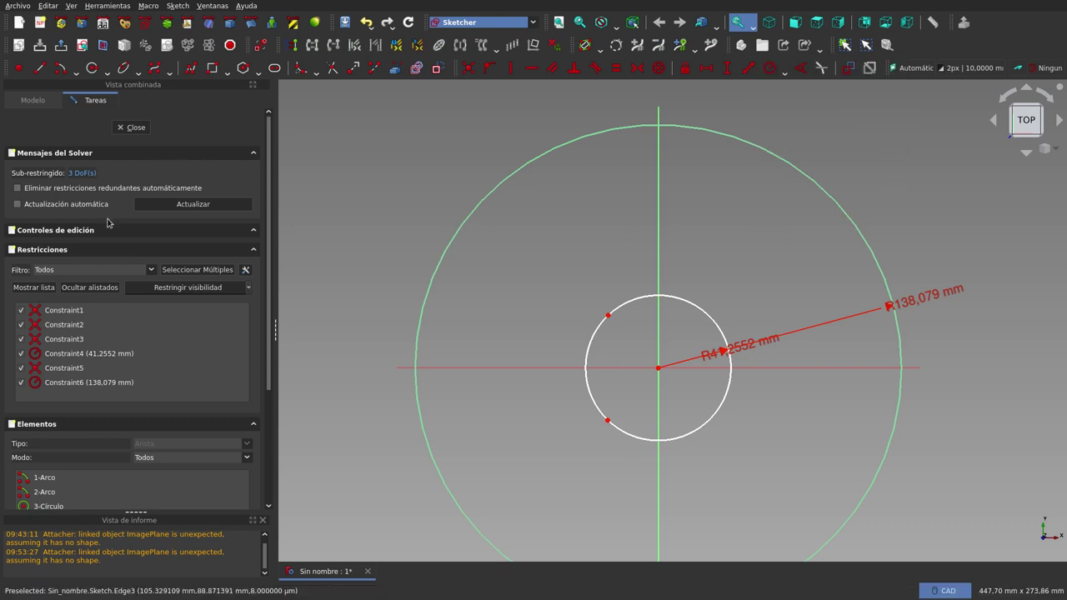
click(18, 187)
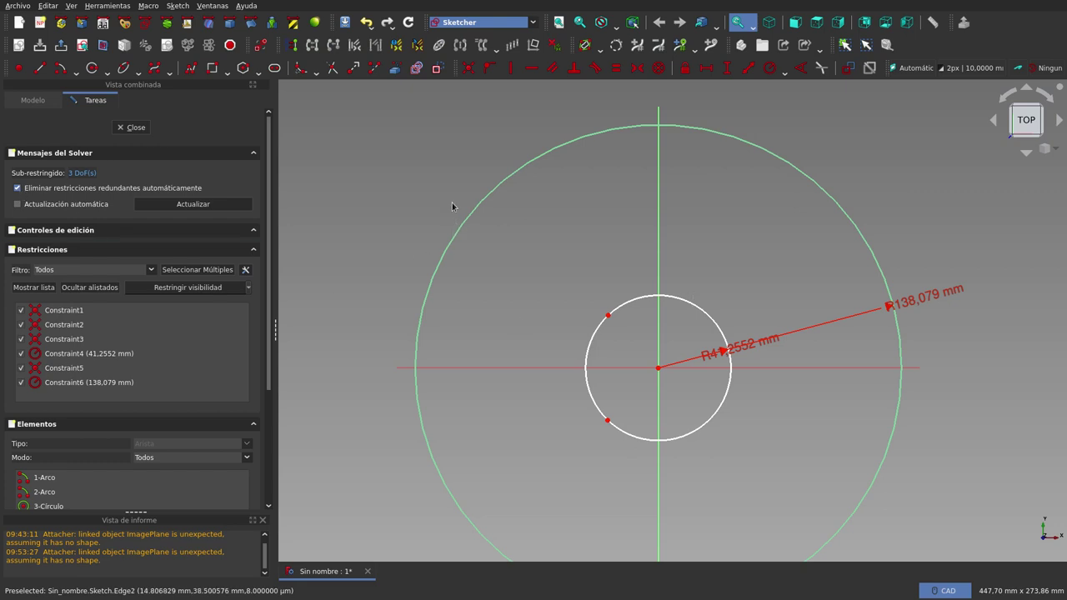
- Split the outer 138,079 mm circle at an upper-left and a lower point
click(373, 70)
click(502, 180)
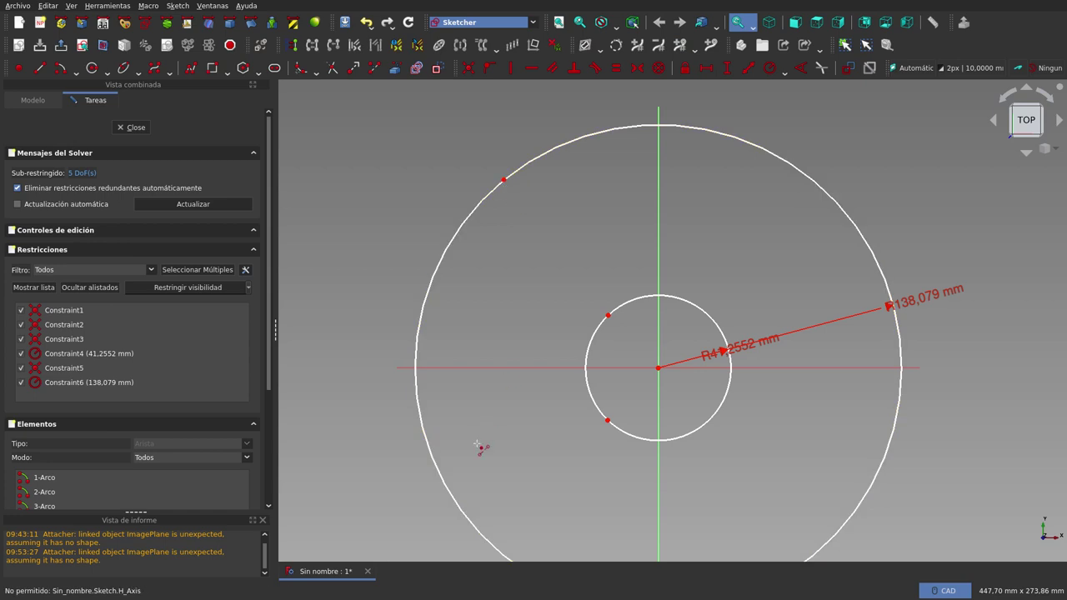
click(457, 504)
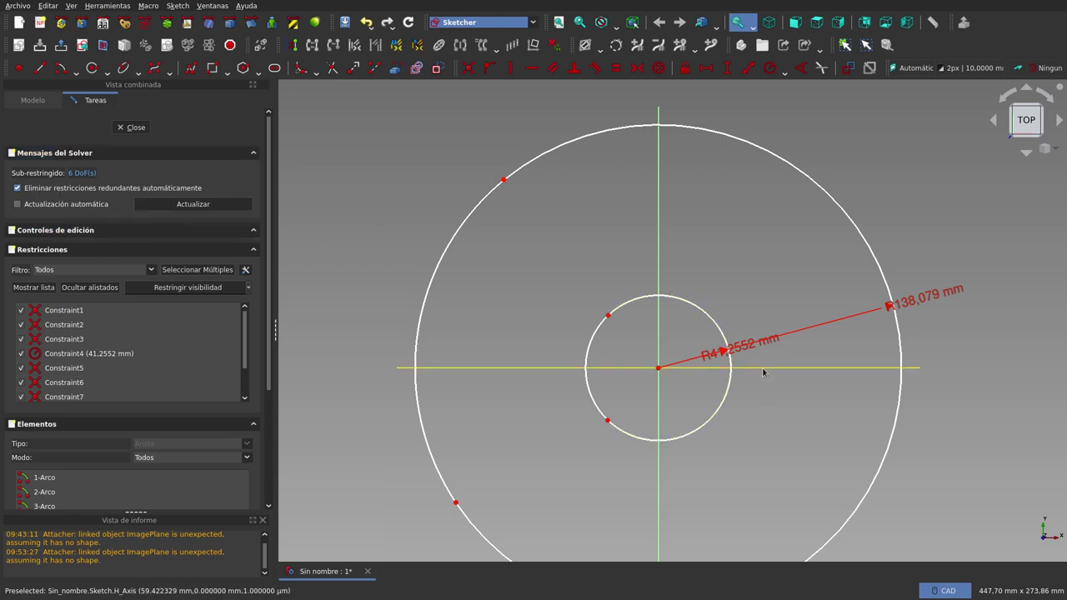
scroll(763, 373, down, 2)
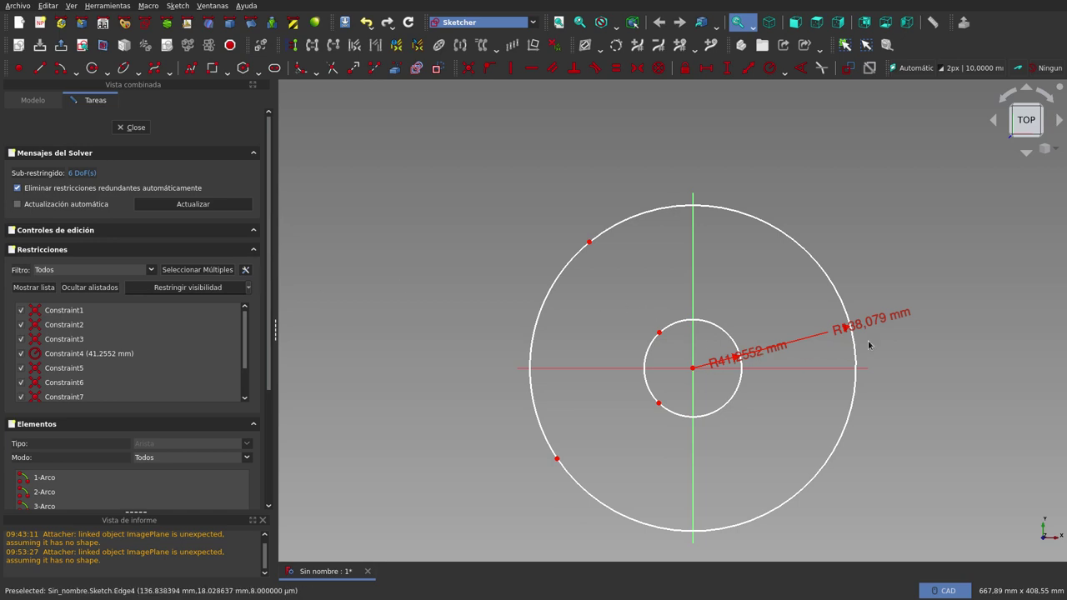
- Drag the R138,079 mm radius label up to the upper right
drag(852, 326, 862, 268)
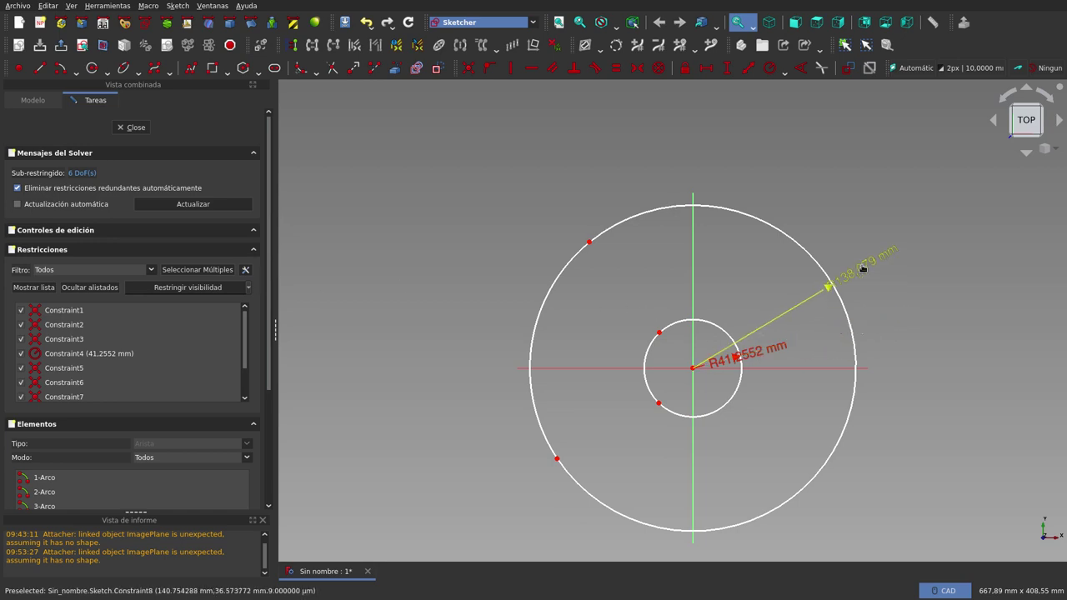